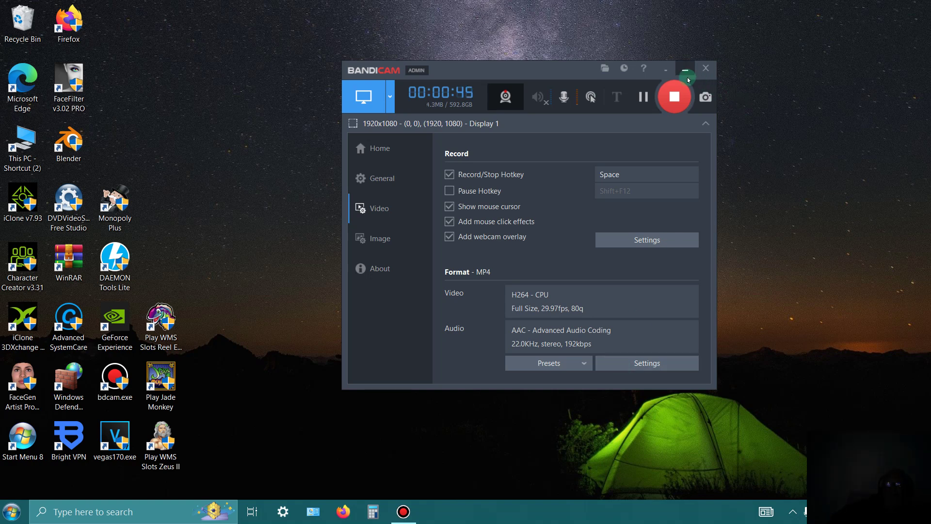
Minimize the Bandicam recorder window to the taskbar.
click(687, 70)
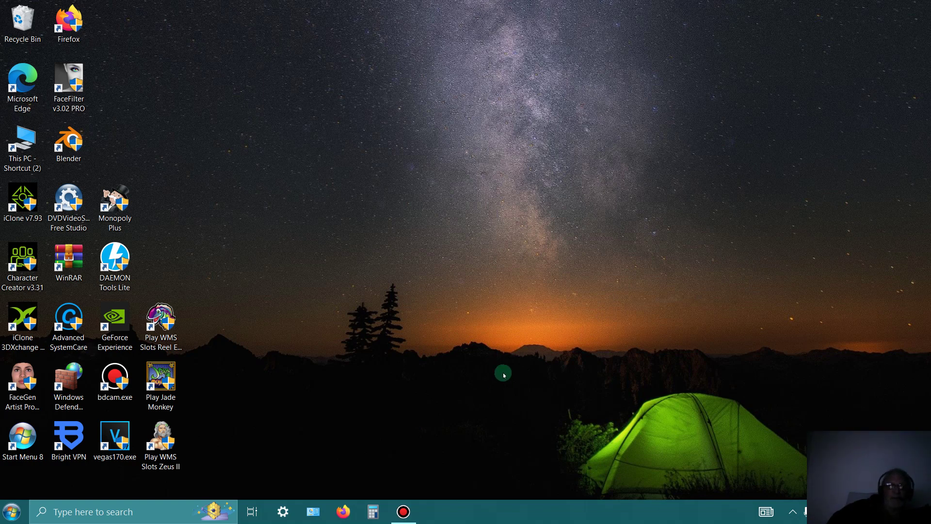
Open Control Panel from the taskbar and go to Hardware and Sound.
click(313, 512)
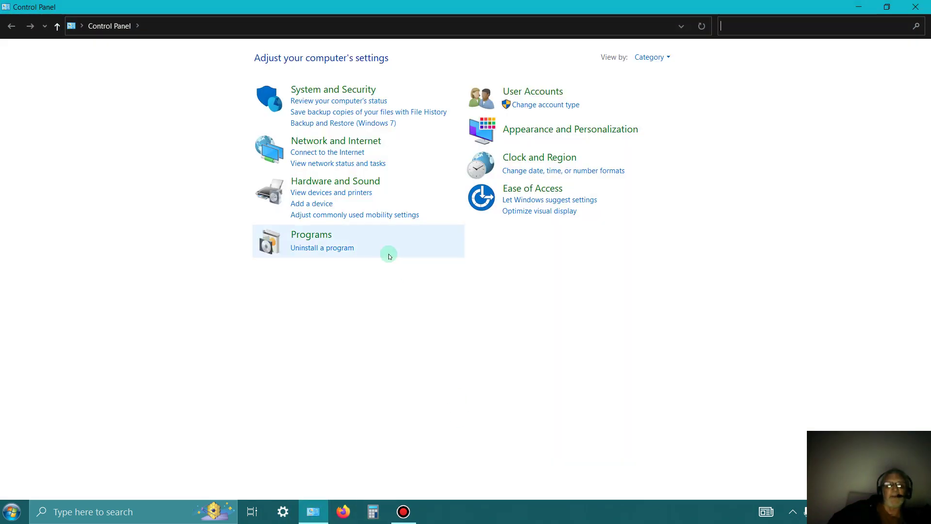
click(364, 183)
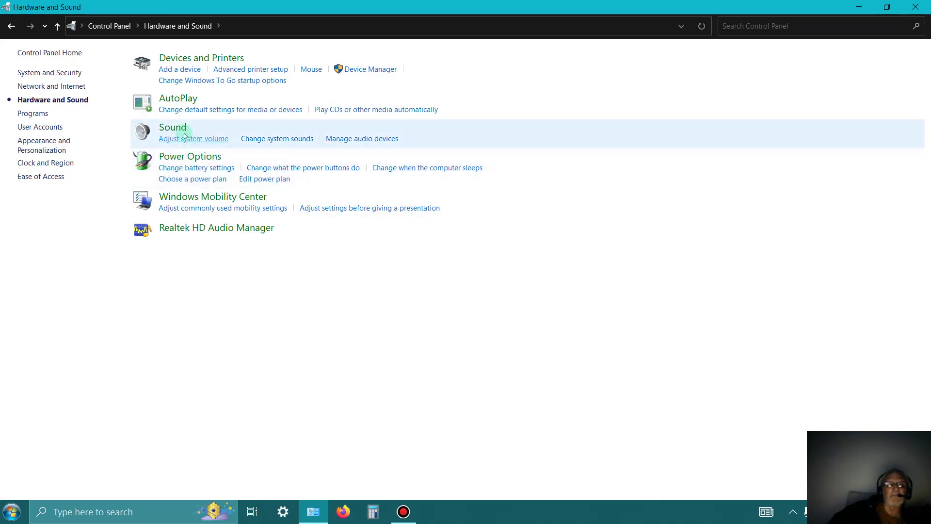
Open Sound and show Properties for the Headset playback device.
click(177, 129)
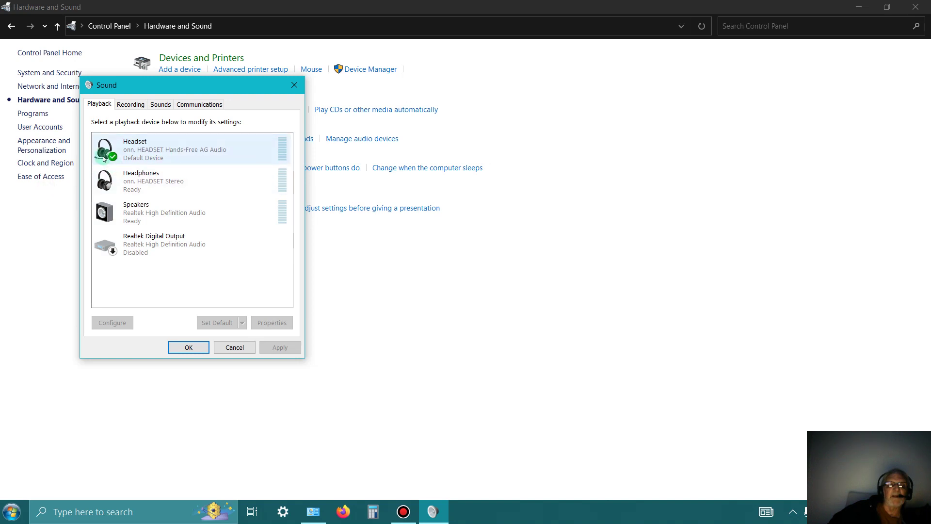
right_click(202, 146)
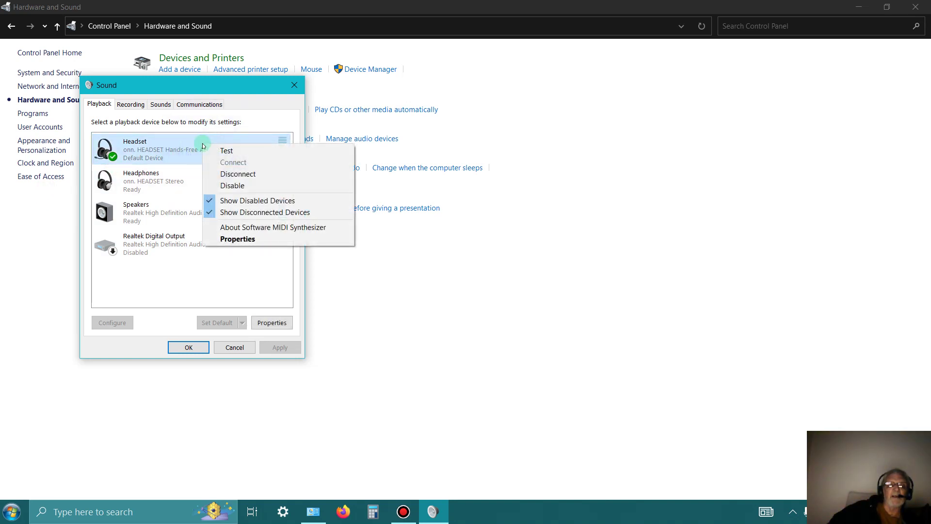
click(251, 238)
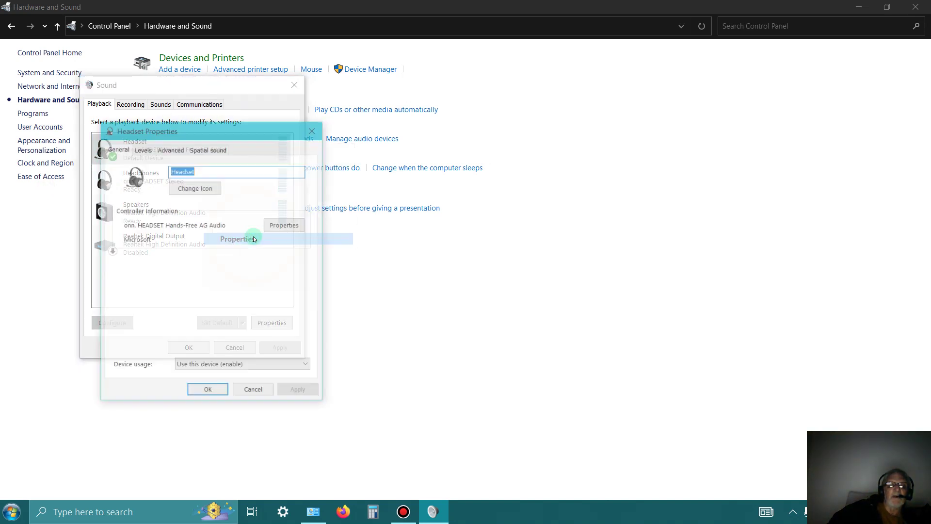
Set the Headset level to 70 on the Levels tab and close both sound dialogs with OK.
click(143, 149)
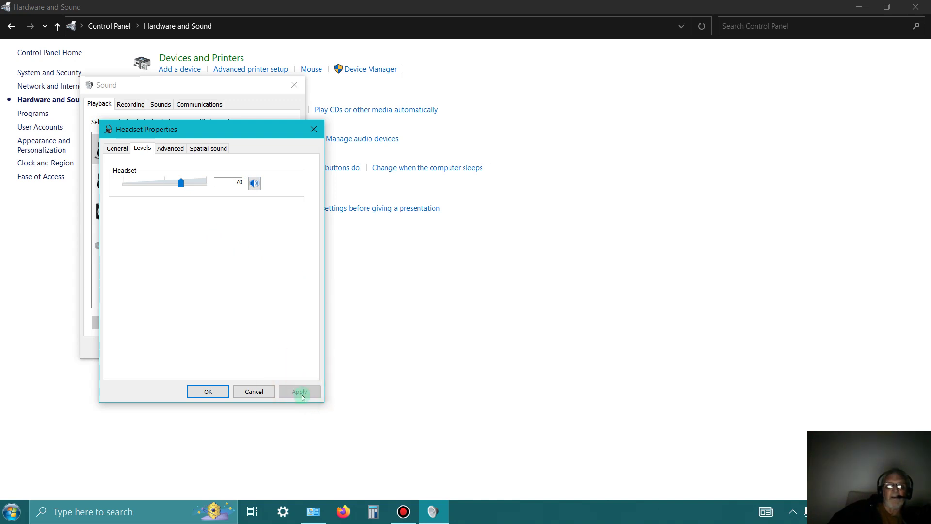
click(208, 392)
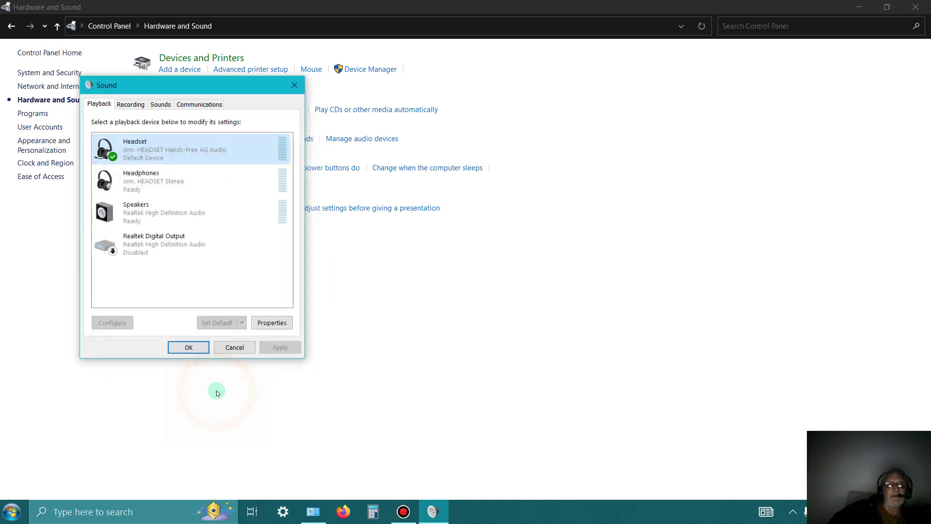
click(188, 347)
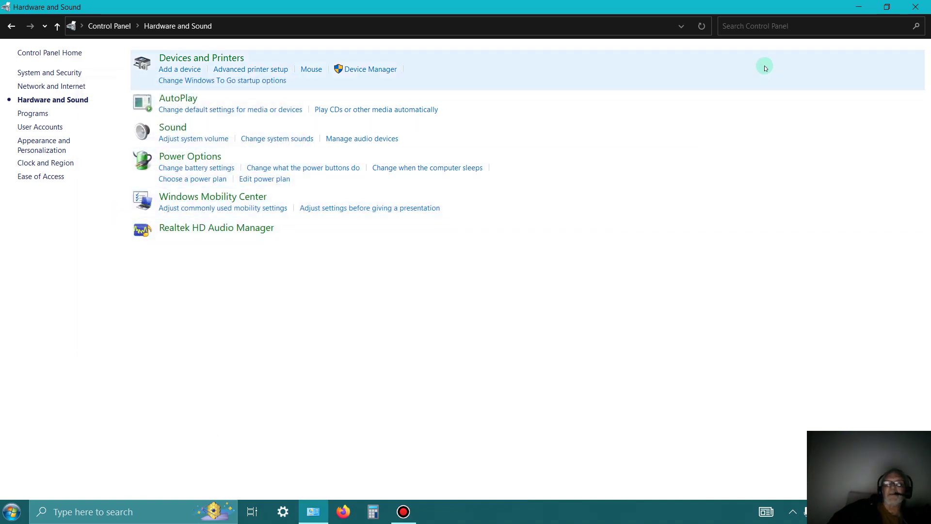
click(915, 7)
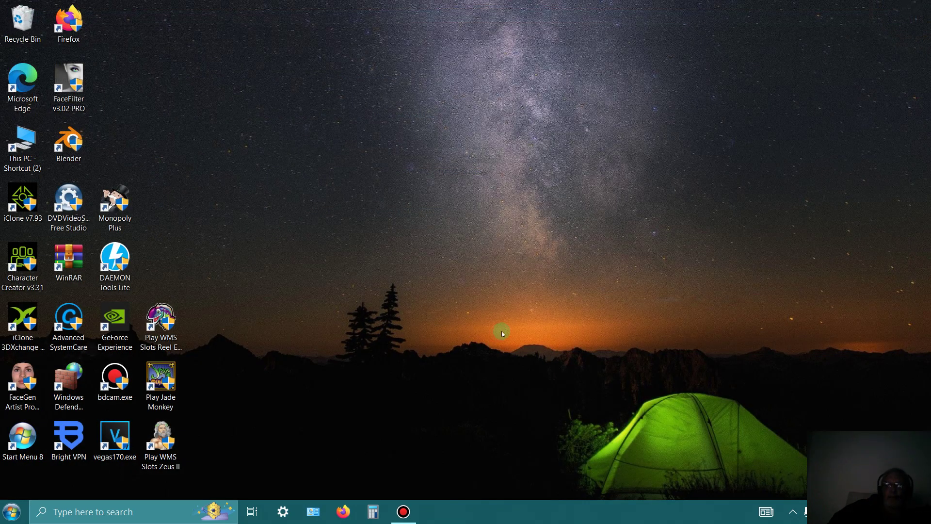